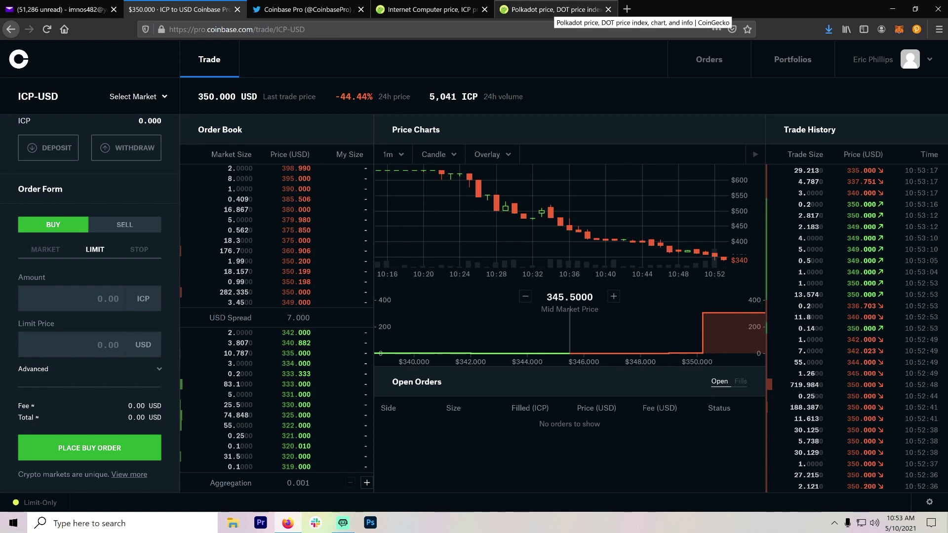
- Compare the CoinGecko Polkadot price page with the Internet Computer (ICP) page at $388.60, down 44.5%
click(551, 10)
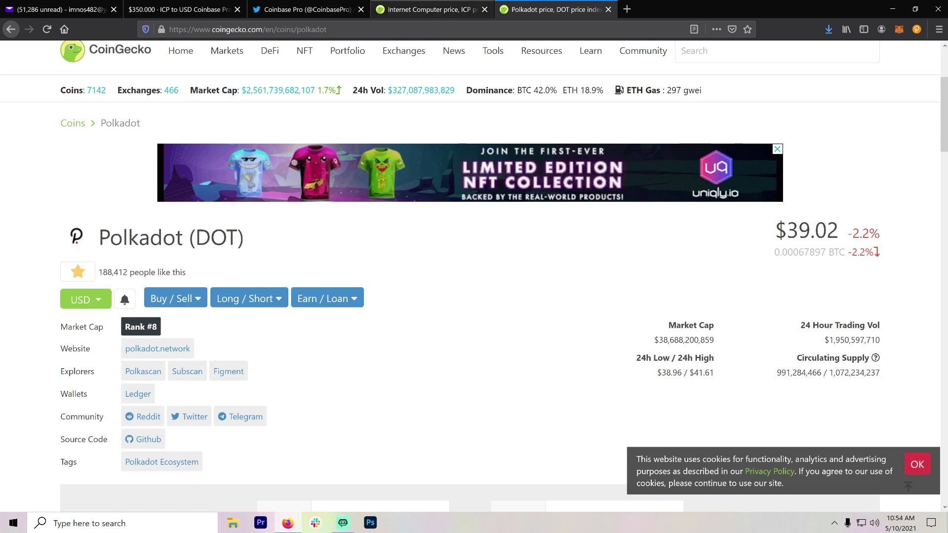
click(425, 9)
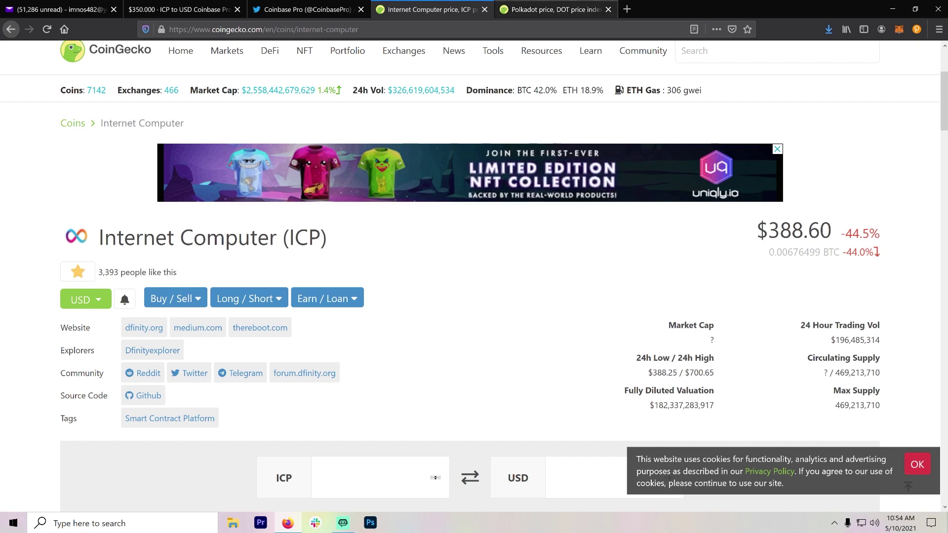
click(552, 9)
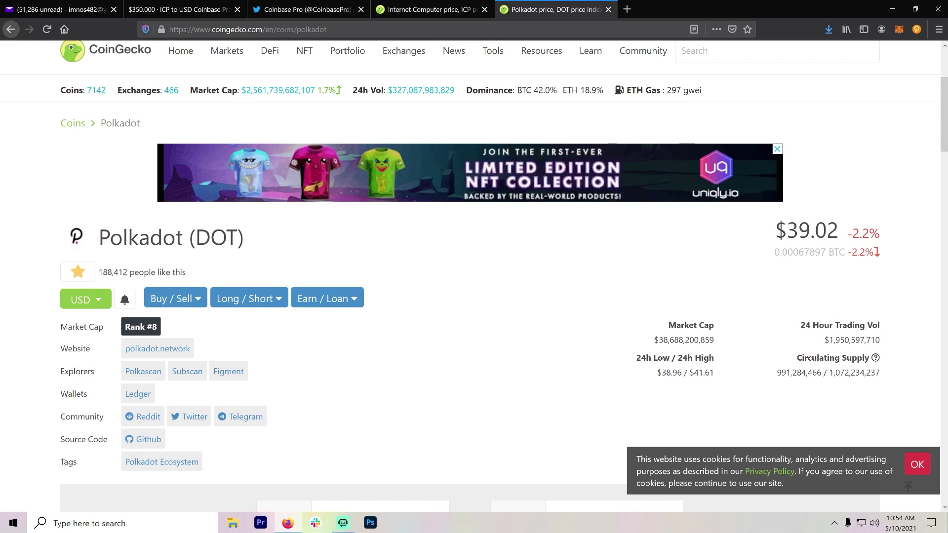
click(429, 9)
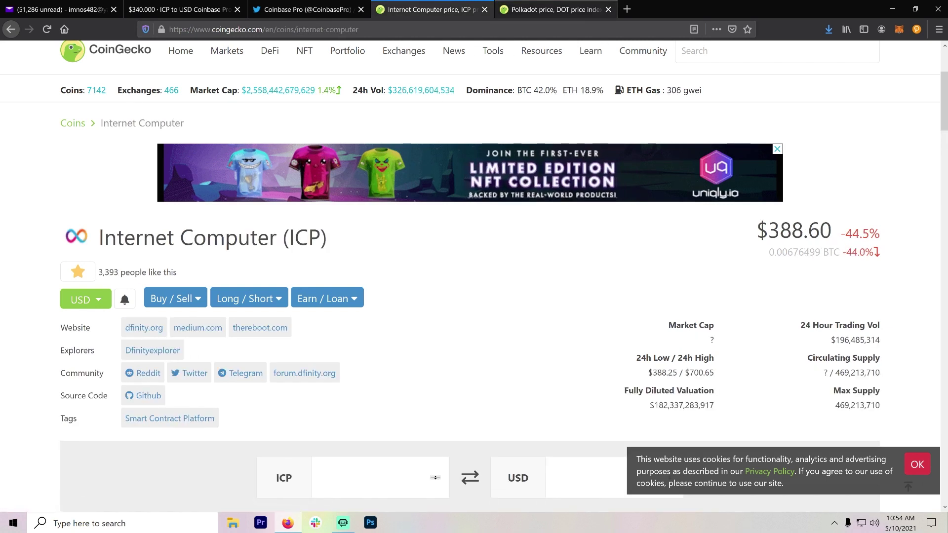
click(556, 10)
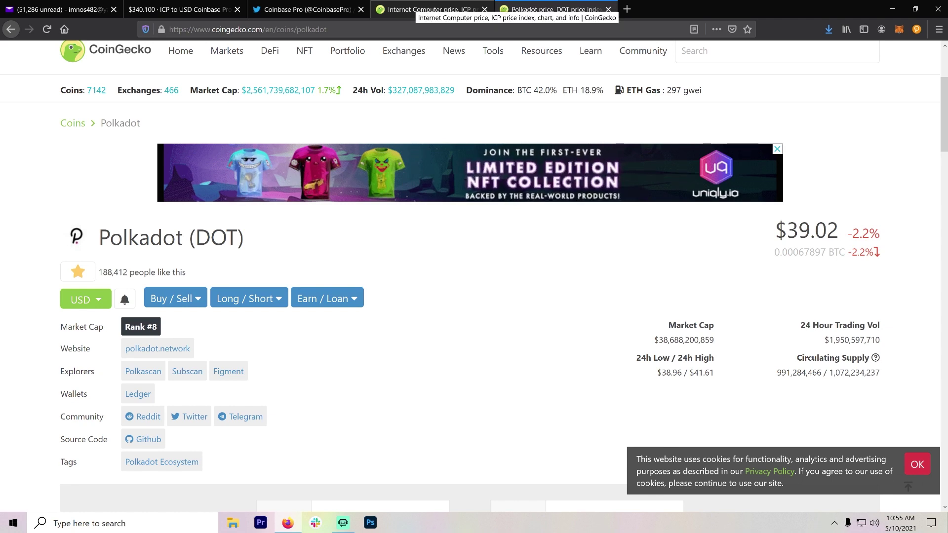
- Review the ICP page and Coinbase Pro's limit-only announcement, then return to ICP-USD trading at 340.100 USD
click(429, 9)
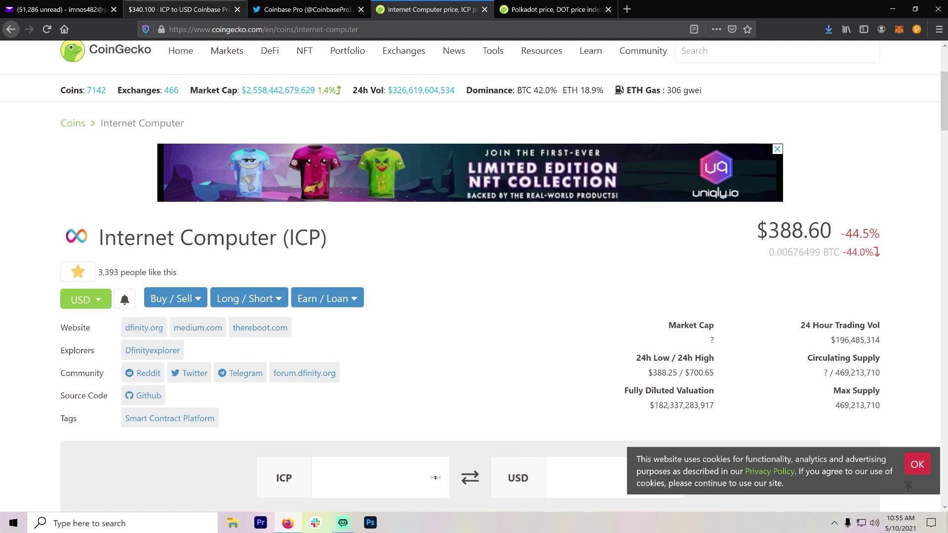
click(308, 8)
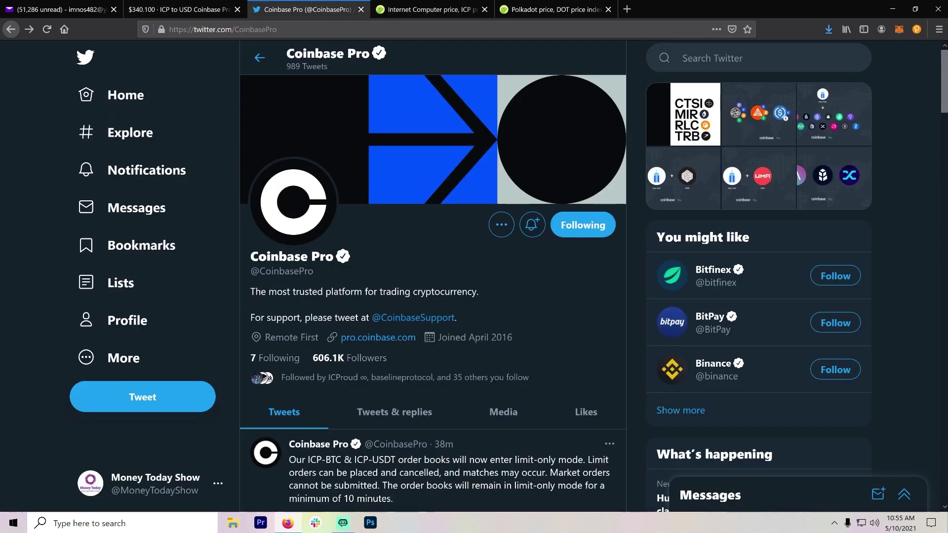
click(178, 9)
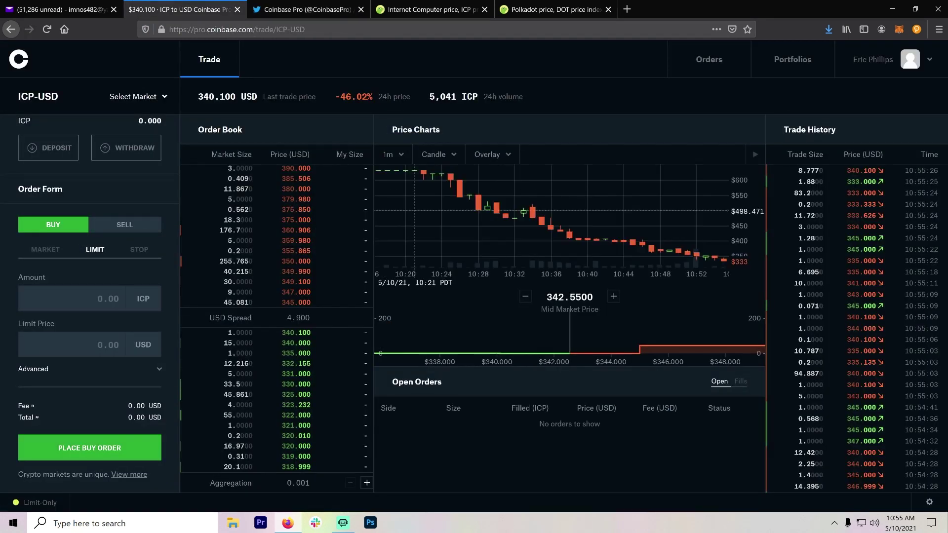